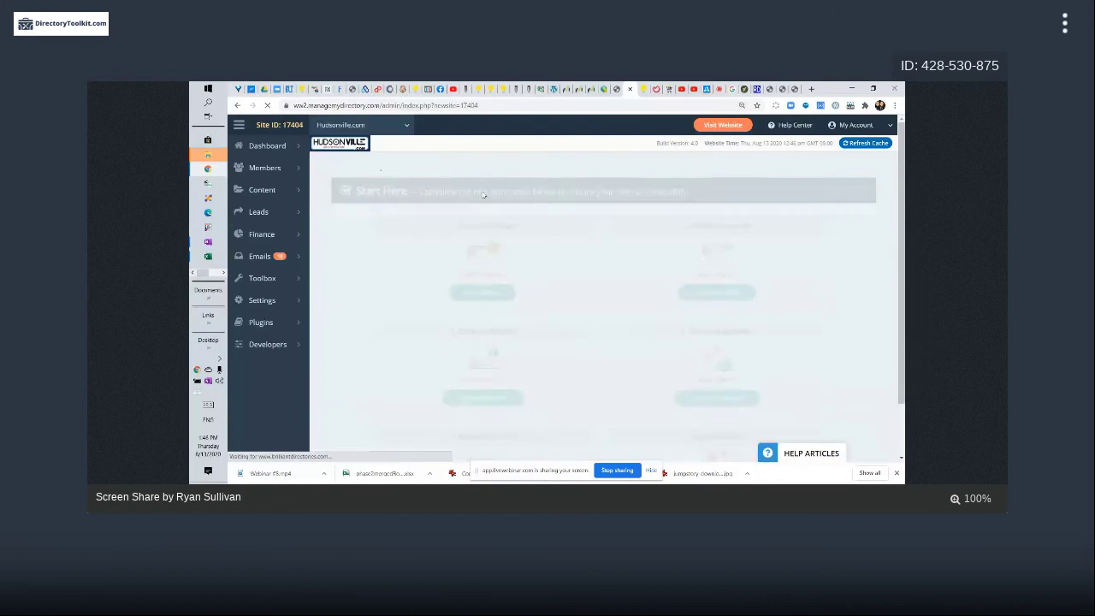
# Open the membership plans list from the site's finance section.
pyautogui.moveTo(265, 257)
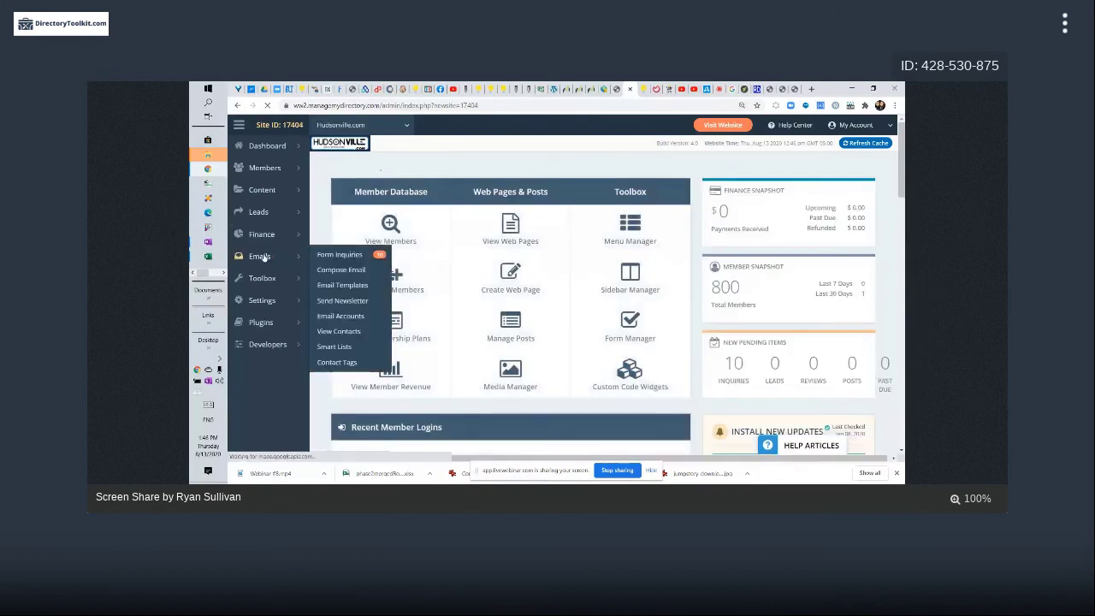
pyautogui.moveTo(273, 236)
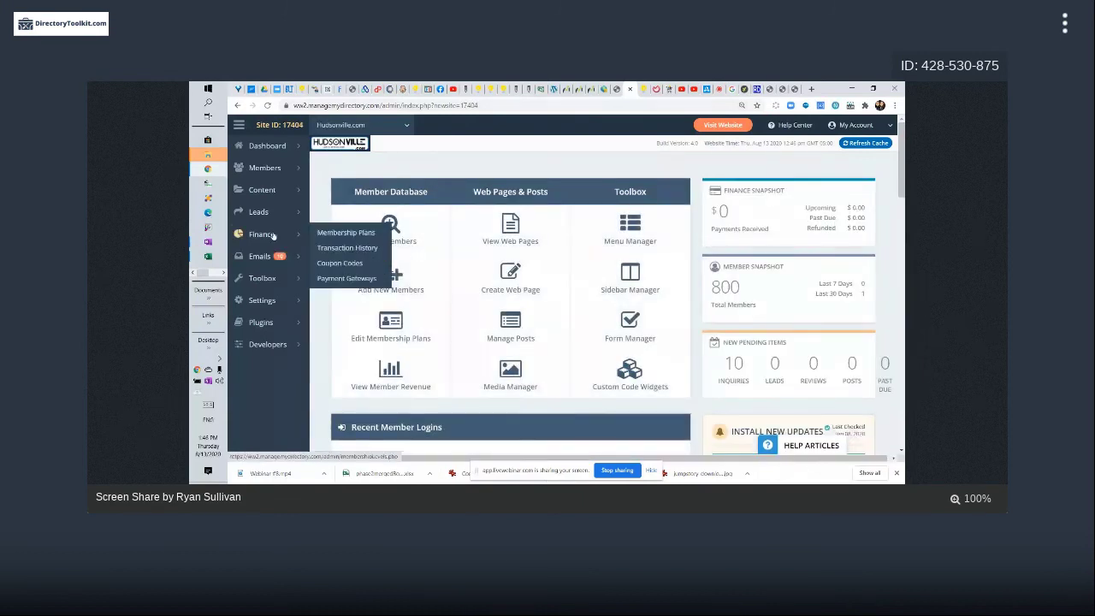
pyautogui.click(401, 237)
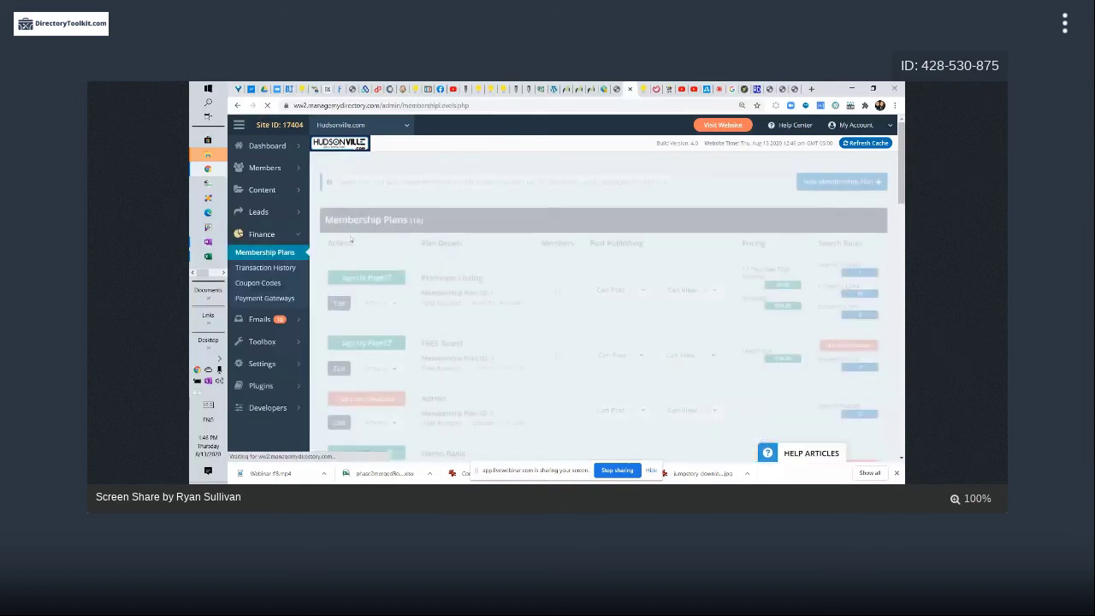
# Review the listed membership plans, examining the search priority of Premium Marketing - Multi-Listing (5+), Elite Partner and VIP Partner.
pyautogui.scroll(-10, 479, 221)
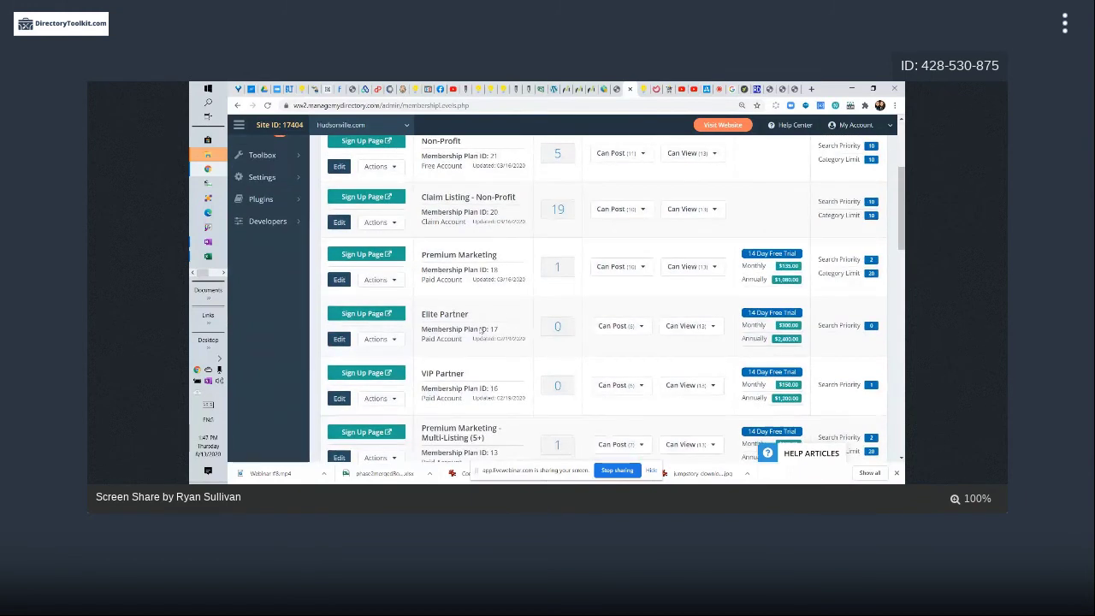
pyautogui.scroll(1, 444, 278)
pyautogui.scroll(2, 444, 279)
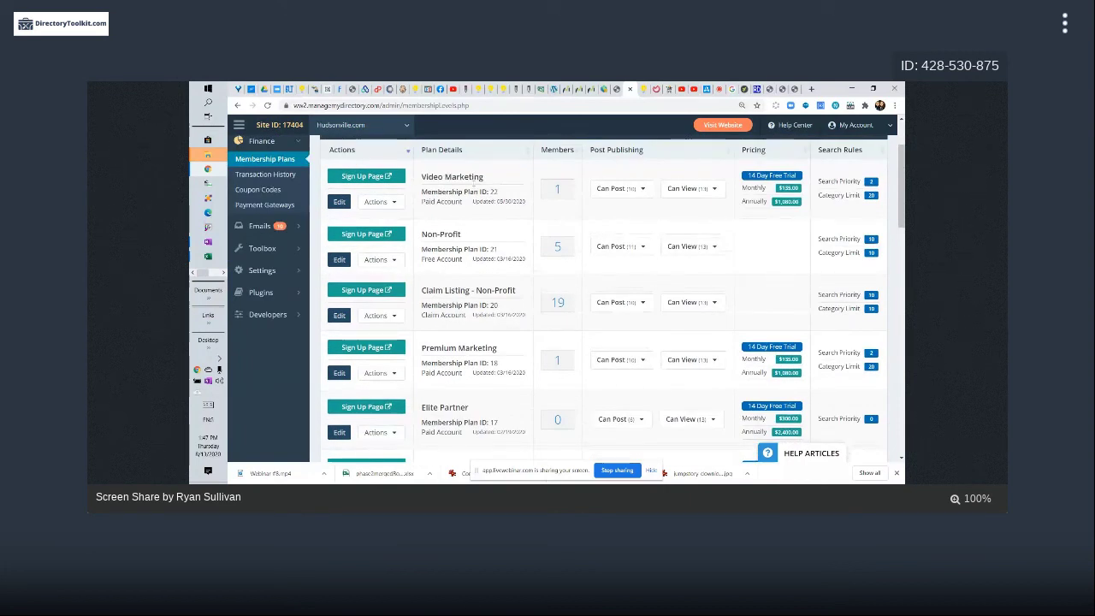
pyautogui.scroll(2, 492, 282)
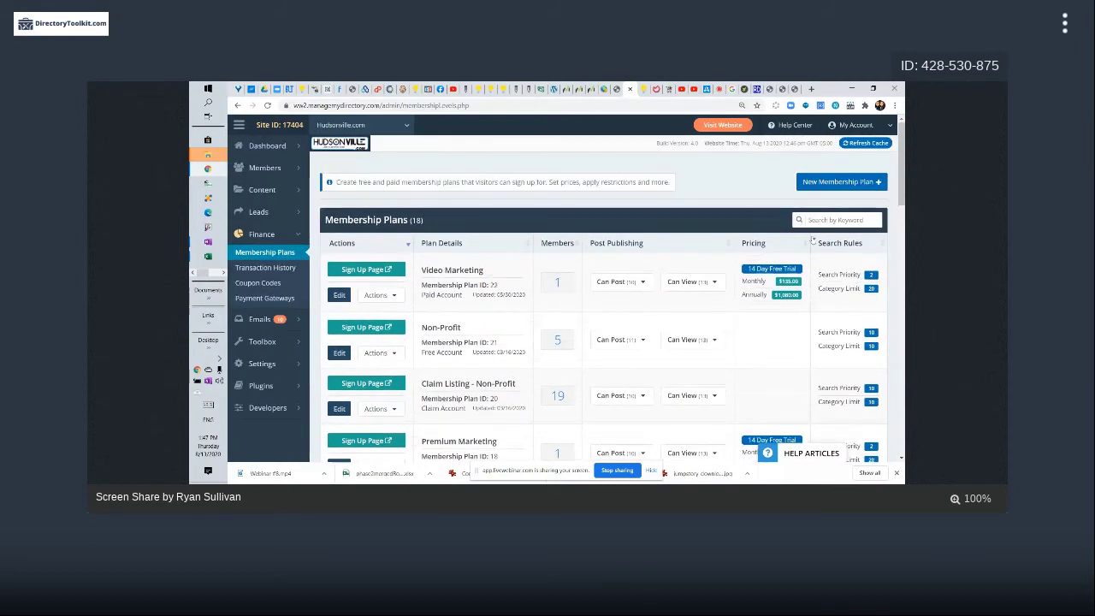
pyautogui.scroll(-1, 813, 224)
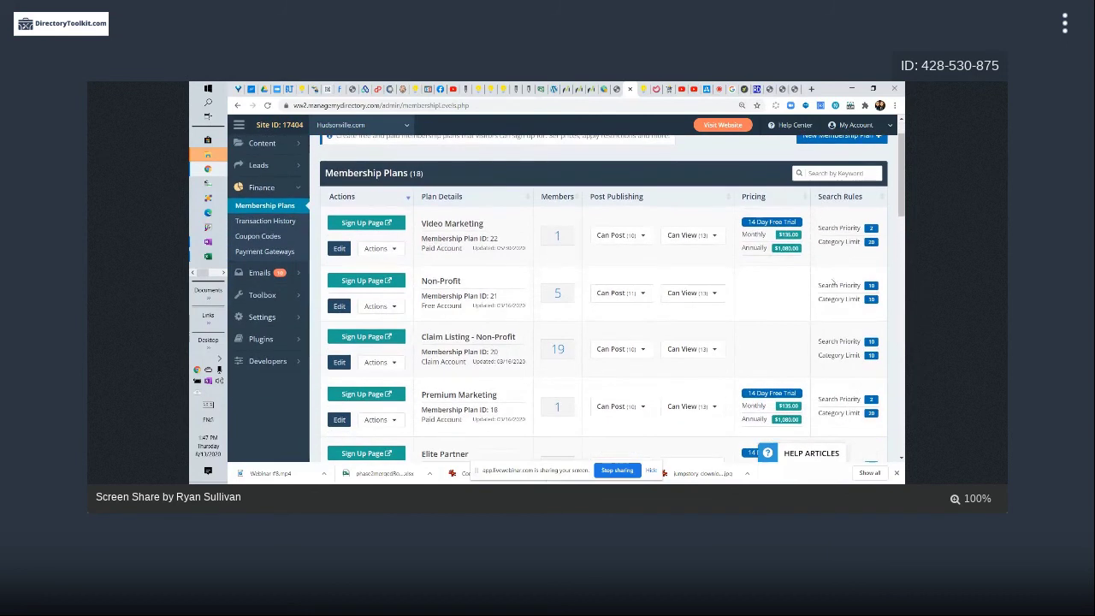
pyautogui.scroll(-4, 831, 283)
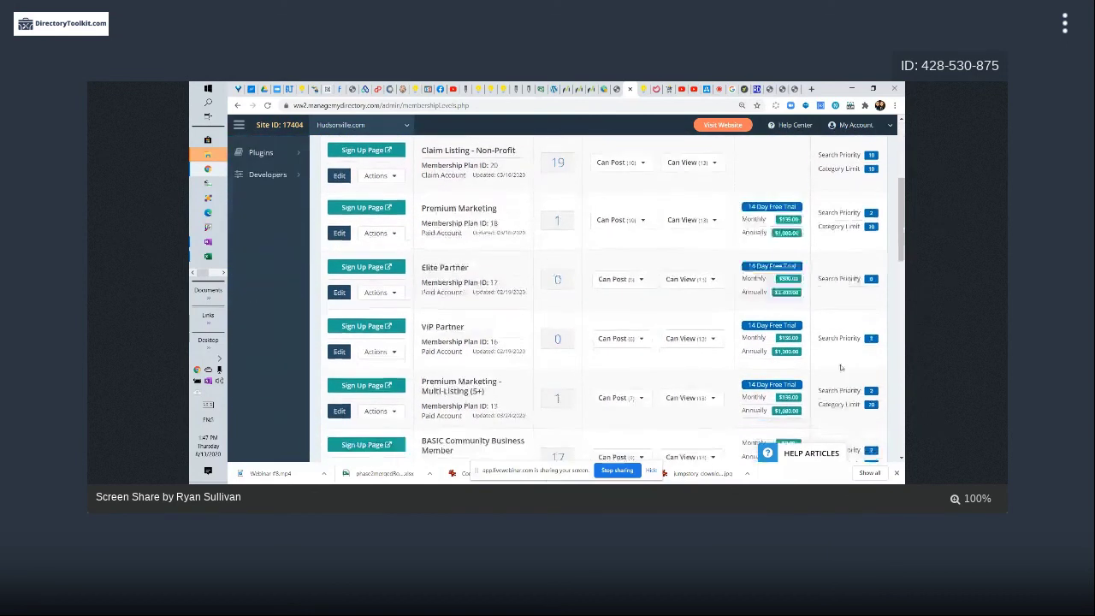
pyautogui.moveTo(818, 390); pyautogui.dragTo(859, 391)
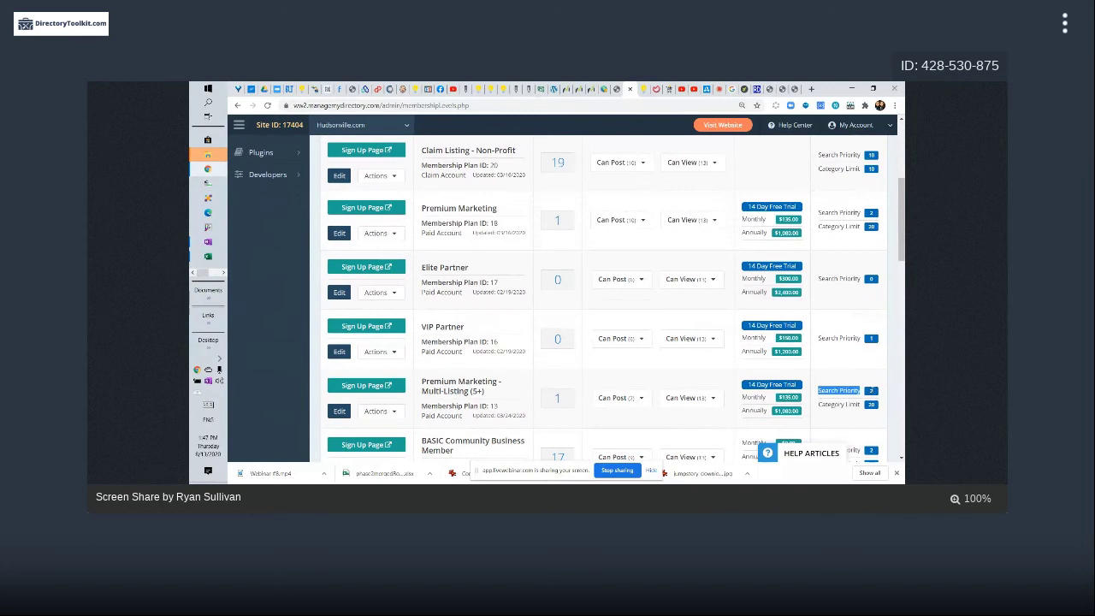
pyautogui.click(871, 390)
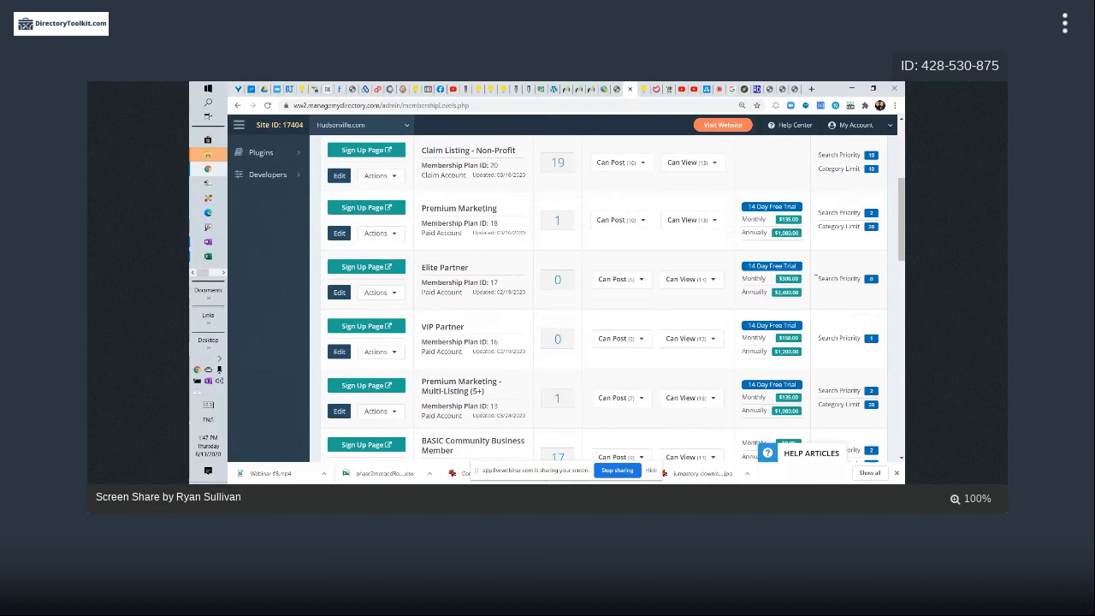
pyautogui.moveTo(820, 279); pyautogui.dragTo(871, 281)
pyautogui.click(869, 346)
# Switch to the LiveWebinar room to check the running session, and return to the membership plans list.
pyautogui.click(717, 90)
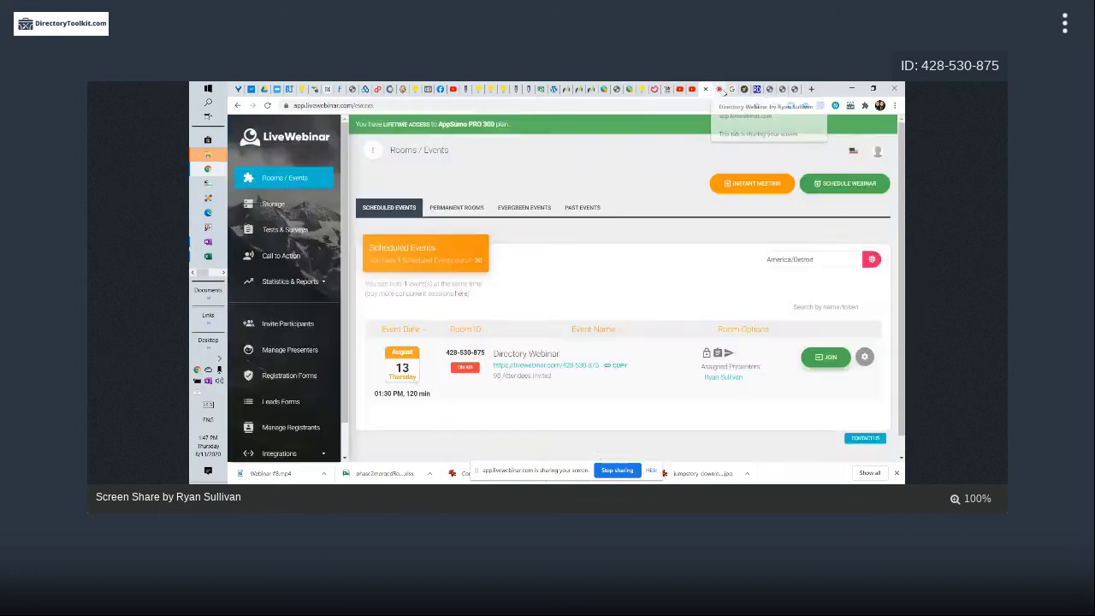
pyautogui.click(721, 89)
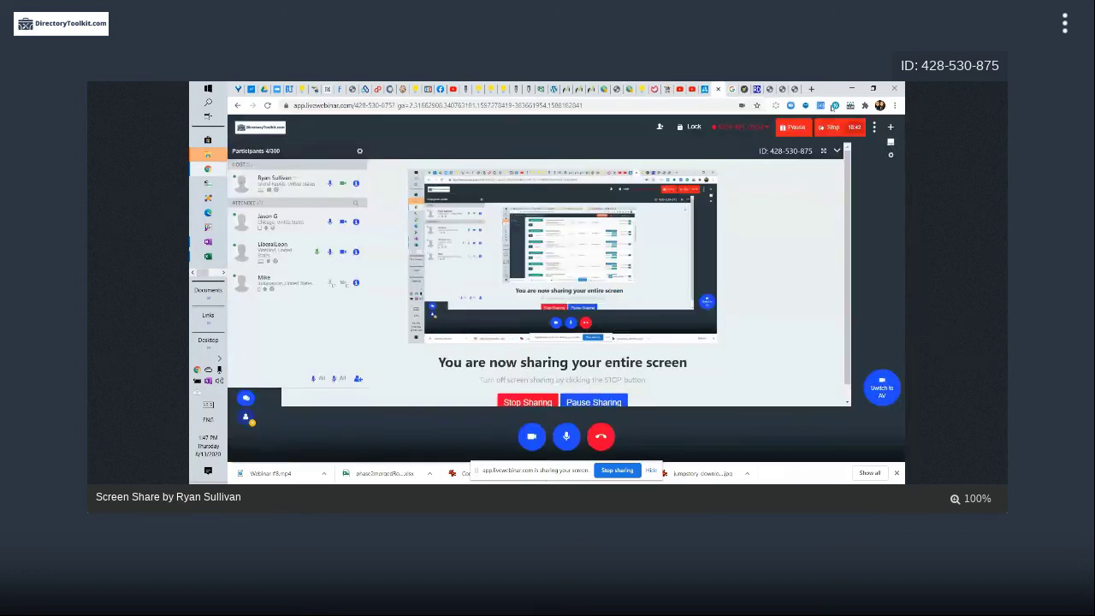
pyautogui.click(627, 89)
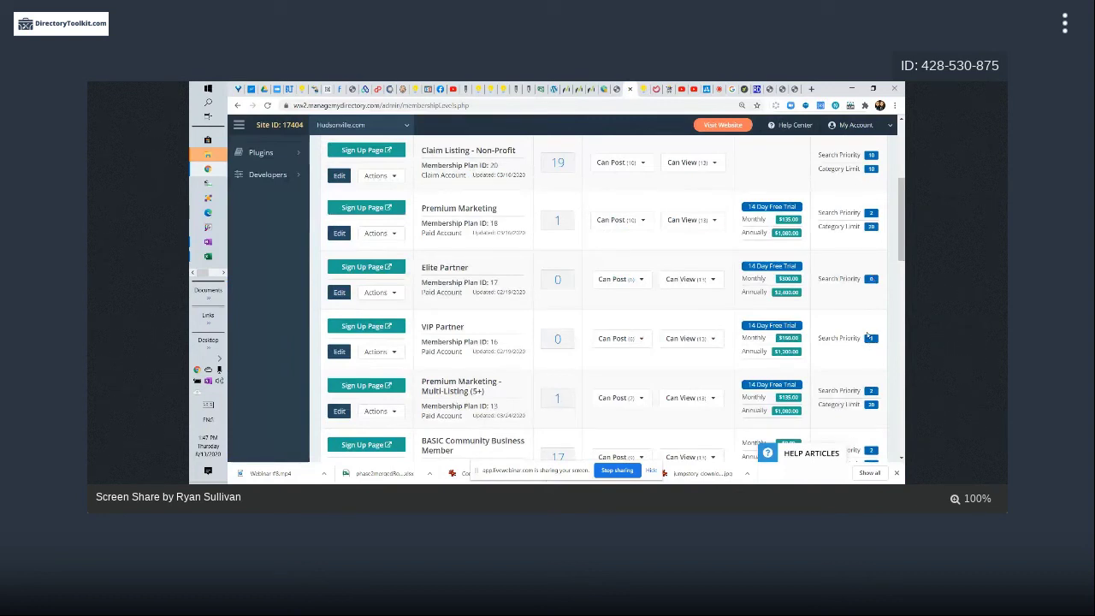
# Compare the search priorities of the claim listing plans with those of the paid membership plans.
pyautogui.scroll(-2, 867, 336)
pyautogui.scroll(1, 866, 367)
pyautogui.scroll(-2, 864, 402)
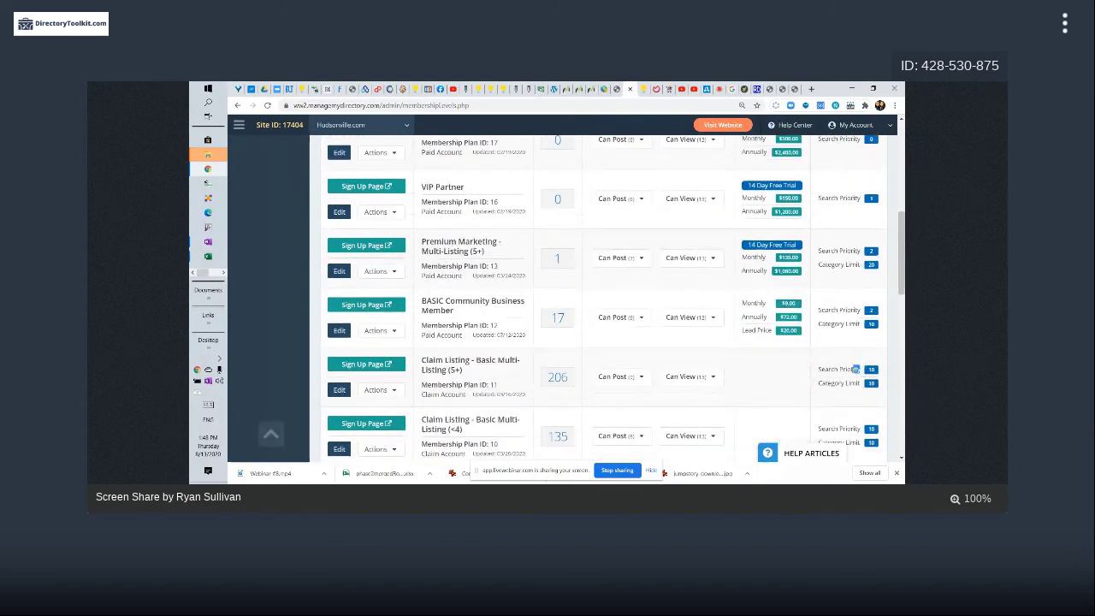
pyautogui.scroll(3, 650, 376)
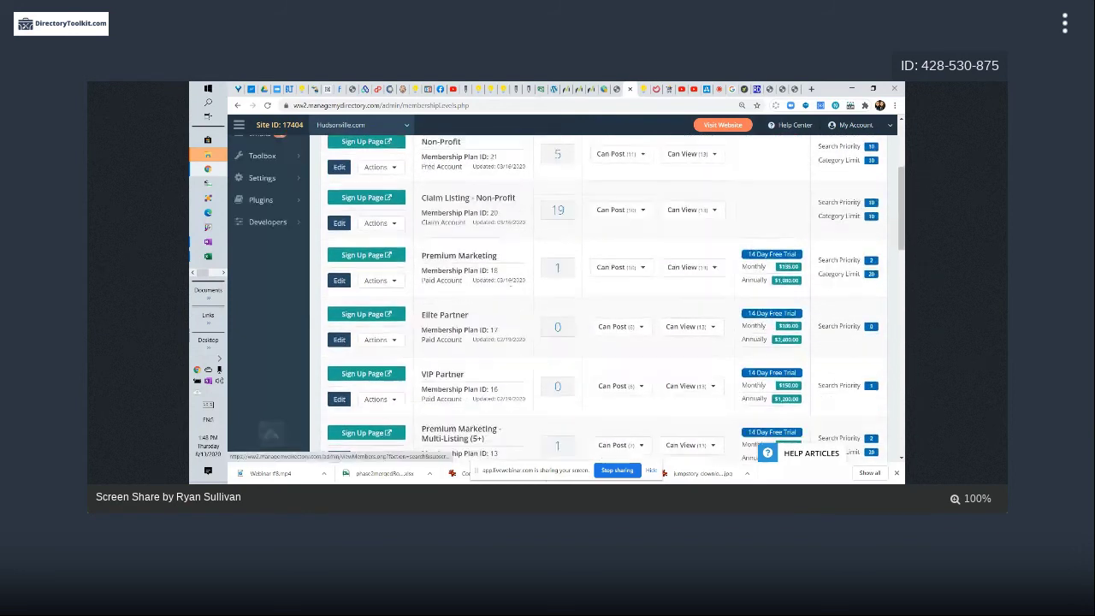
pyautogui.scroll(3, 509, 285)
pyautogui.scroll(1, 462, 231)
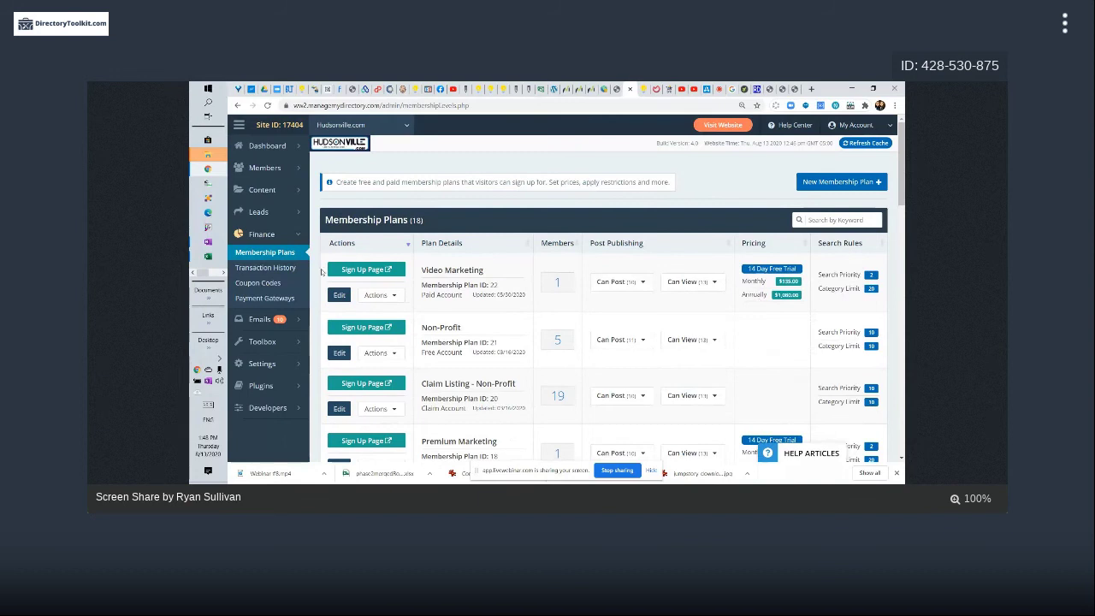
# Open the Video Marketing plan for editing and examine the Search Results Priority option in its search visibility settings.
pyautogui.click(340, 294)
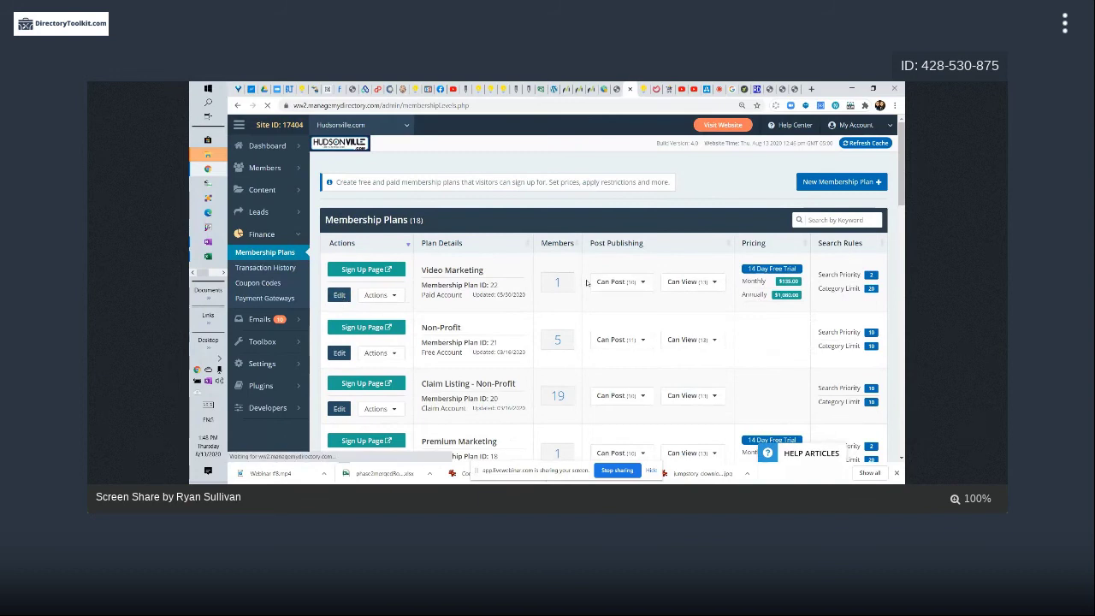
pyautogui.moveTo(607, 281)
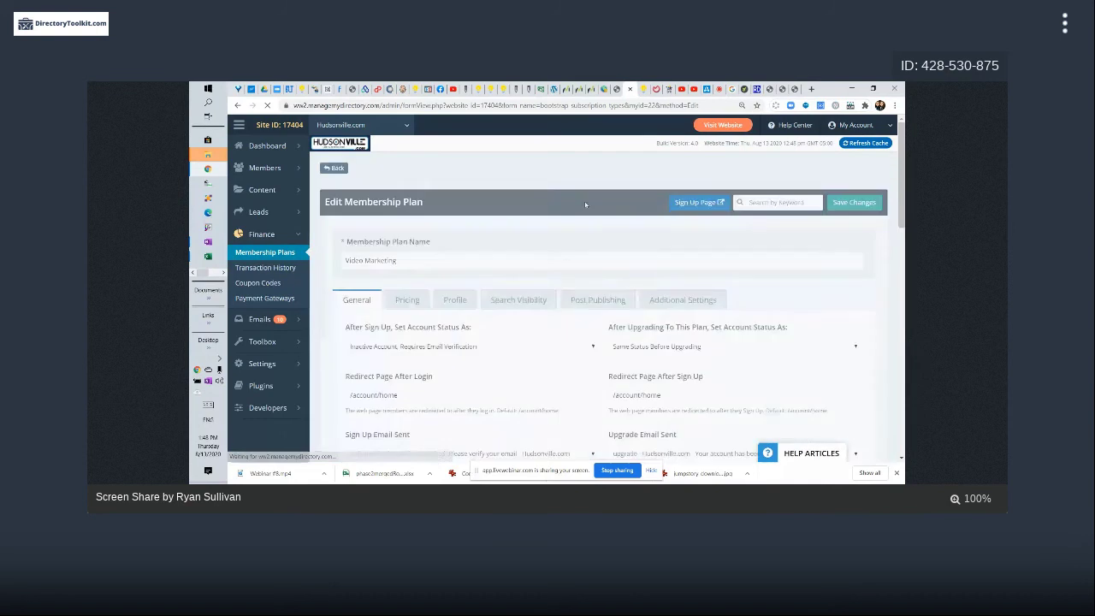
pyautogui.click(518, 299)
pyautogui.scroll(-1, 518, 291)
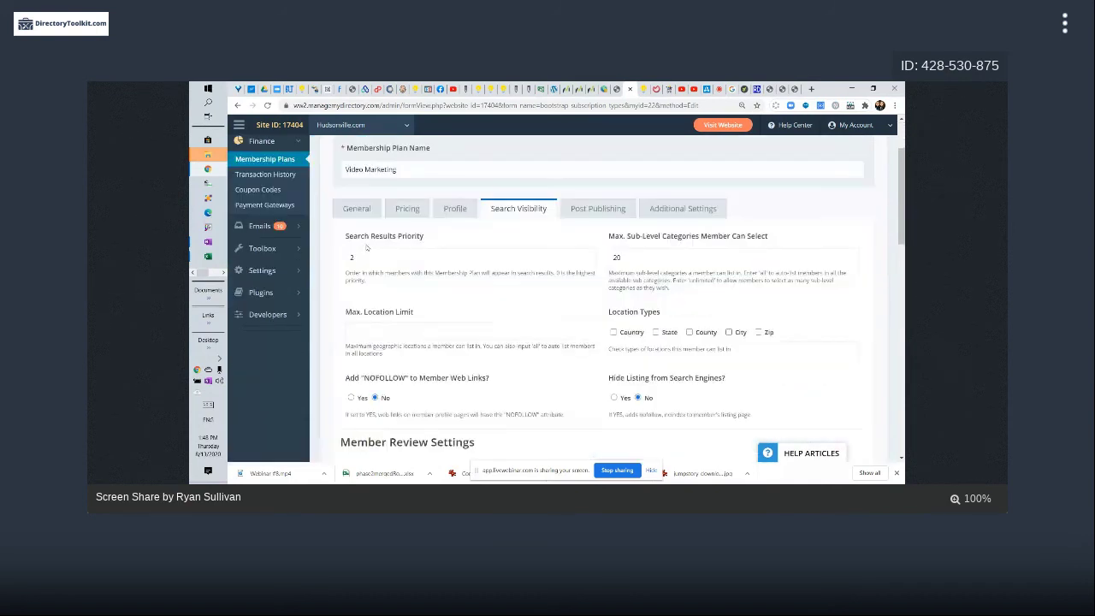
pyautogui.moveTo(345, 236); pyautogui.dragTo(426, 241)
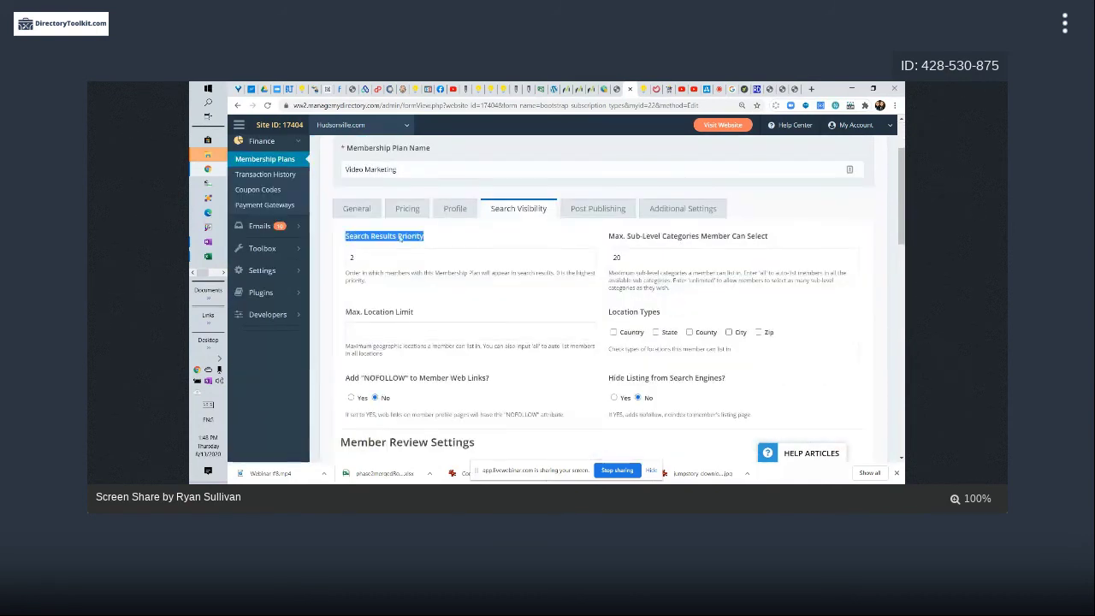
pyautogui.click(374, 257)
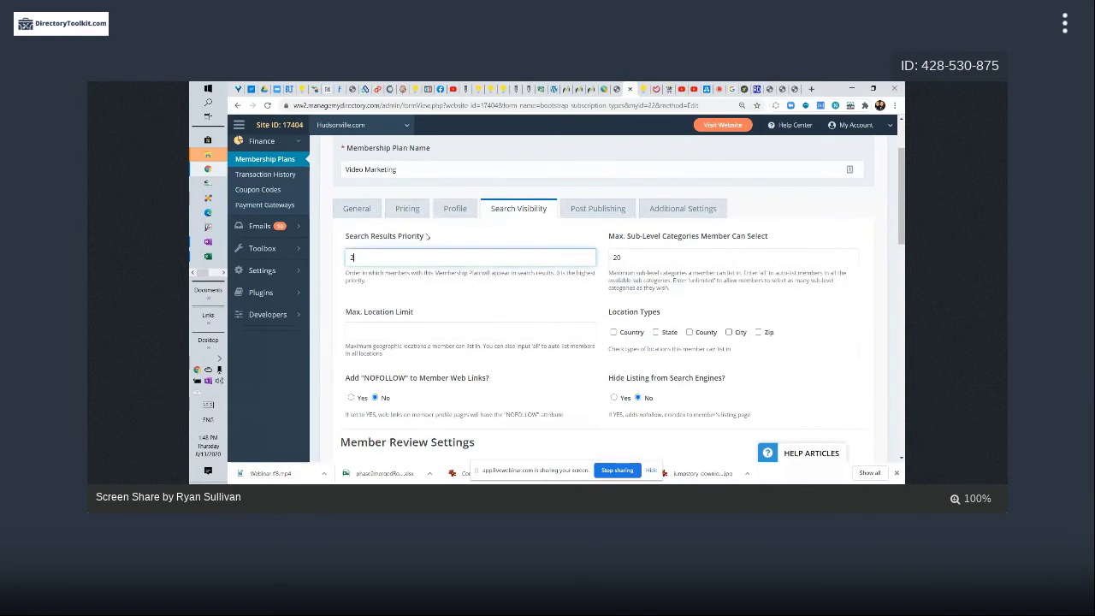
pyautogui.click(557, 272)
pyautogui.moveTo(557, 272); pyautogui.dragTo(593, 281)
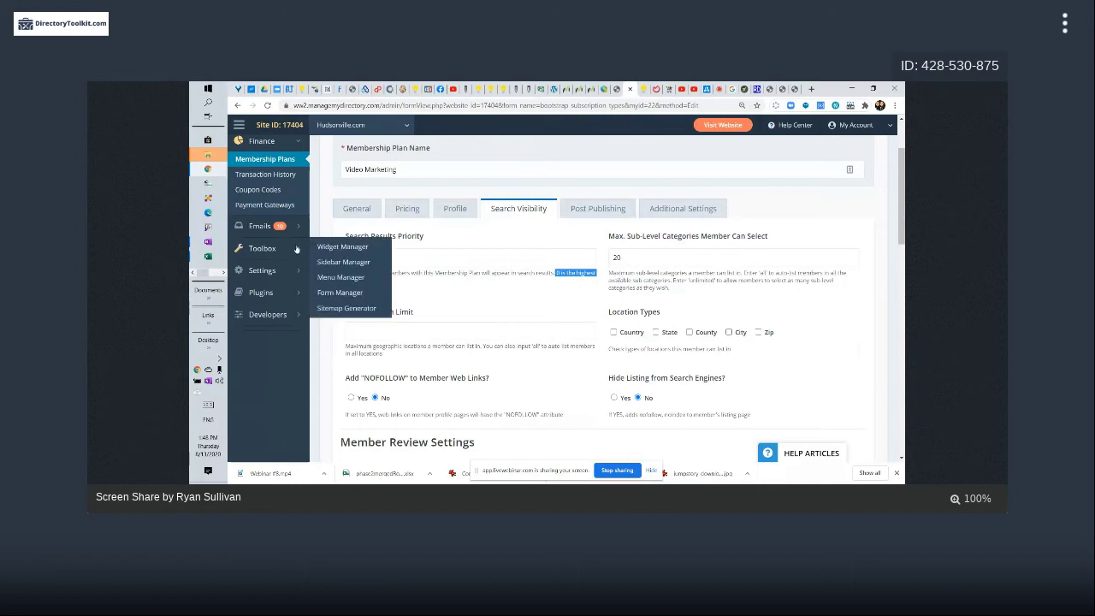
# Set the Video Marketing plan's Search Results Priority to 0 and return to the membership plans list.
pyautogui.click(396, 256)
pyautogui.doubleClick(362, 255)
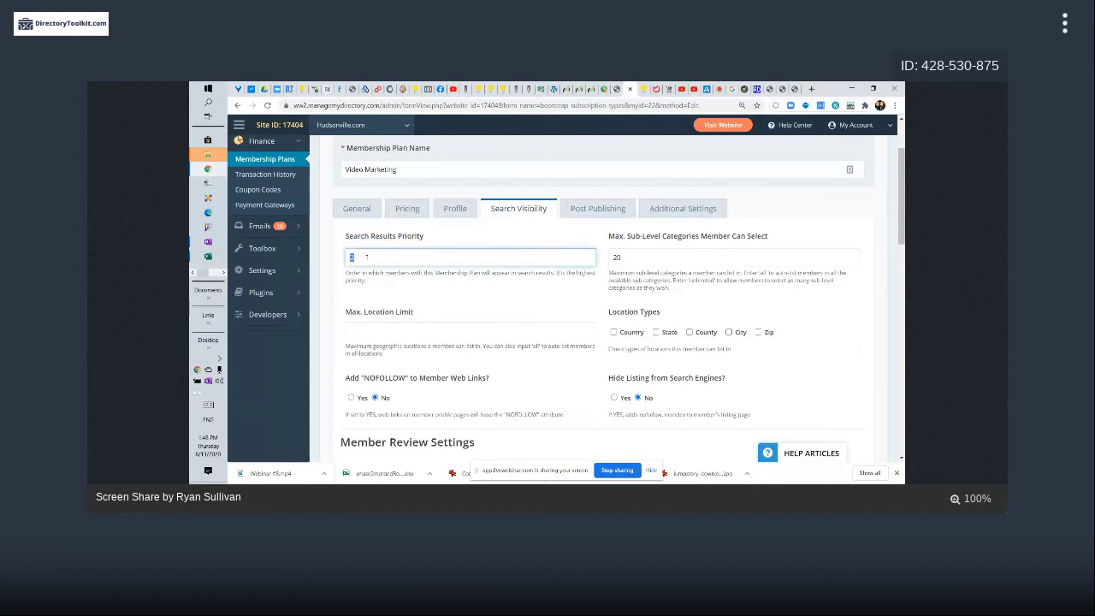
pyautogui.write('6')
pyautogui.doubleClick(350, 257)
pyautogui.write('5')
pyautogui.press('BackSpace')
pyautogui.write('0')
pyautogui.press('Return')
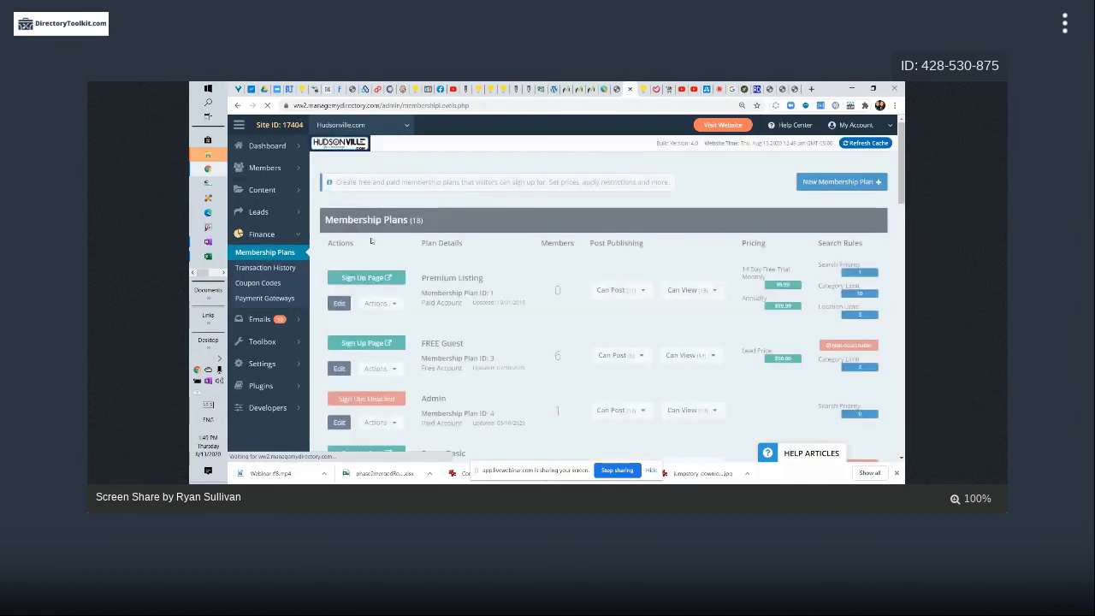
# Find the Elite Partner and VIP Partner plans in the membership plans list and compare their search priorities.
pyautogui.scroll(-10, 370, 240)
pyautogui.scroll(-1, 370, 240)
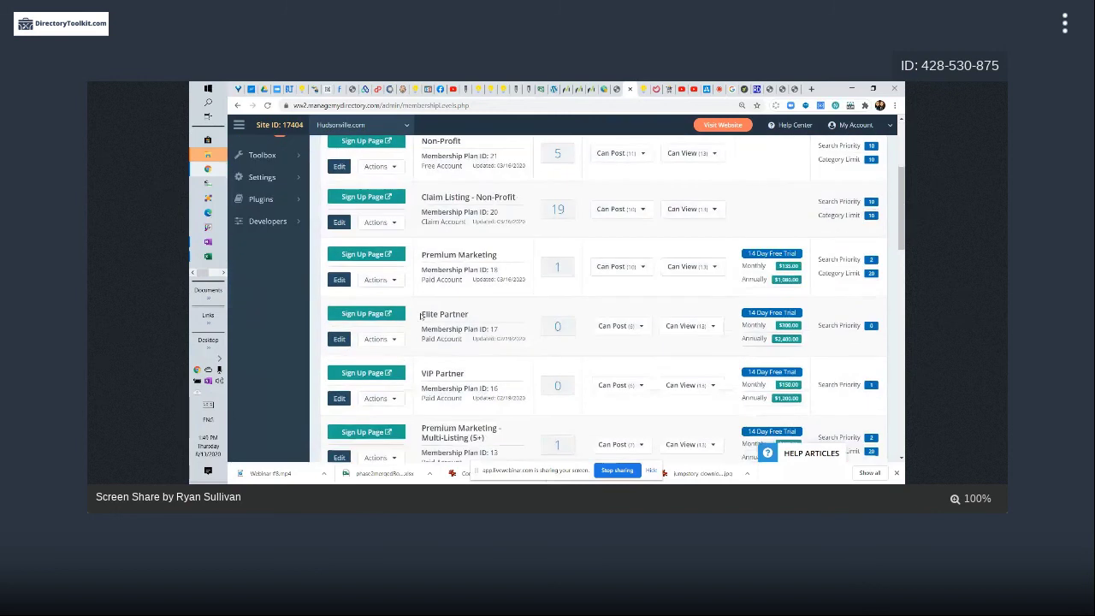
pyautogui.moveTo(425, 374); pyautogui.dragTo(459, 373)
pyautogui.scroll(-1, 462, 401)
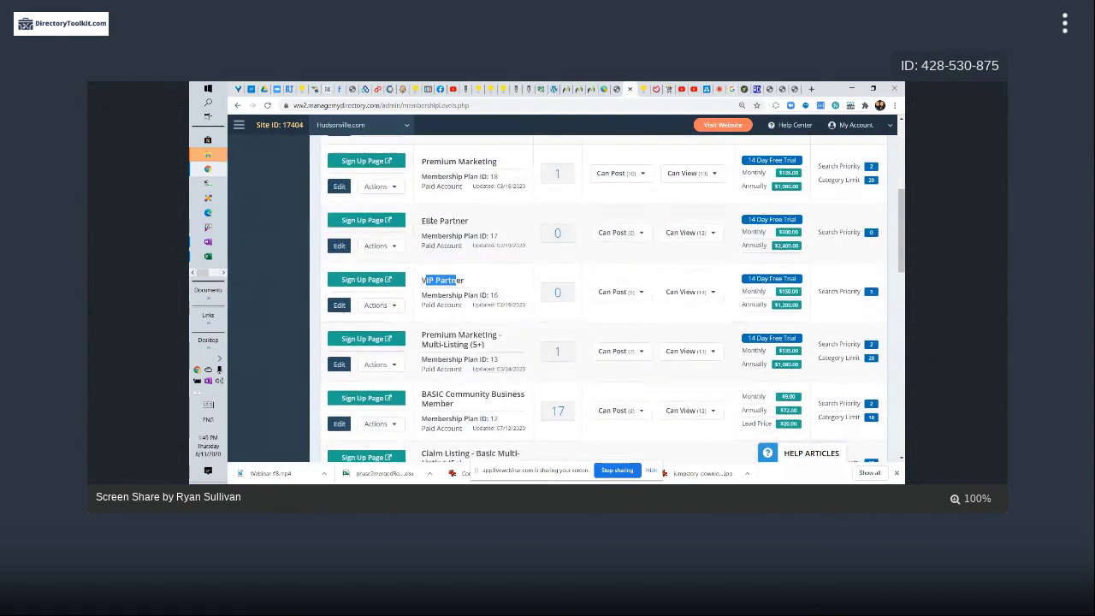
pyautogui.click(445, 291)
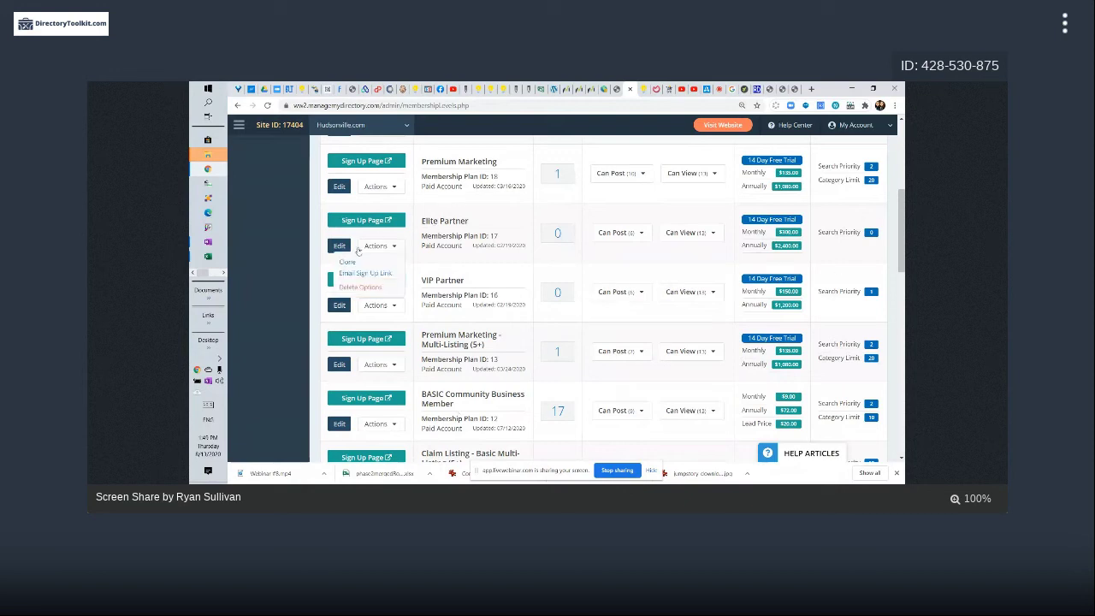
# Open the Elite Partner plan for editing and set its Search Results Priority to 100 in the search visibility settings.
pyautogui.click(342, 247)
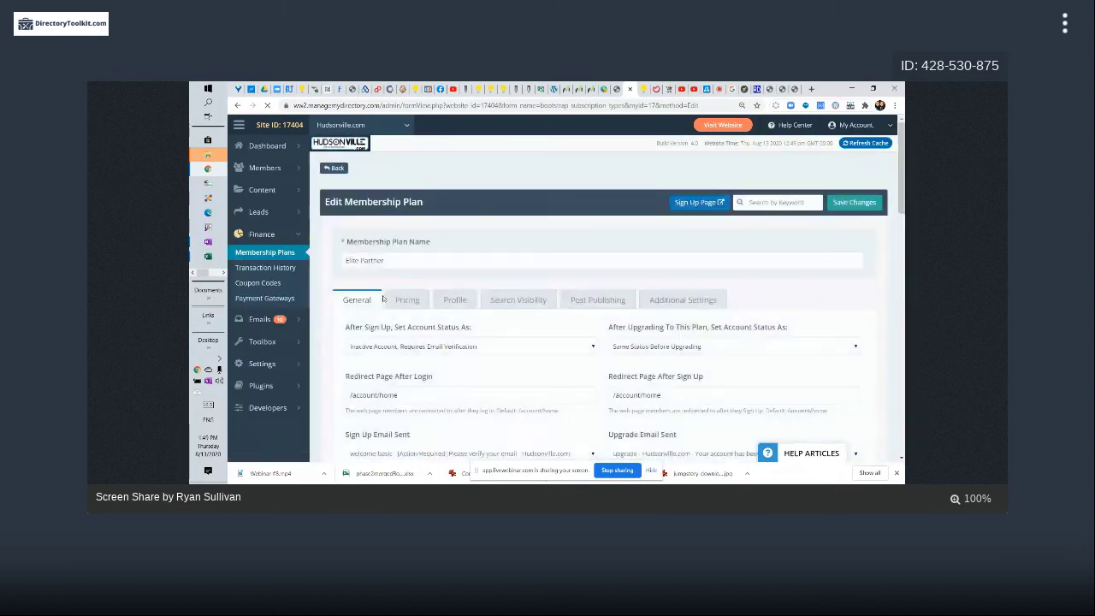
pyautogui.click(455, 301)
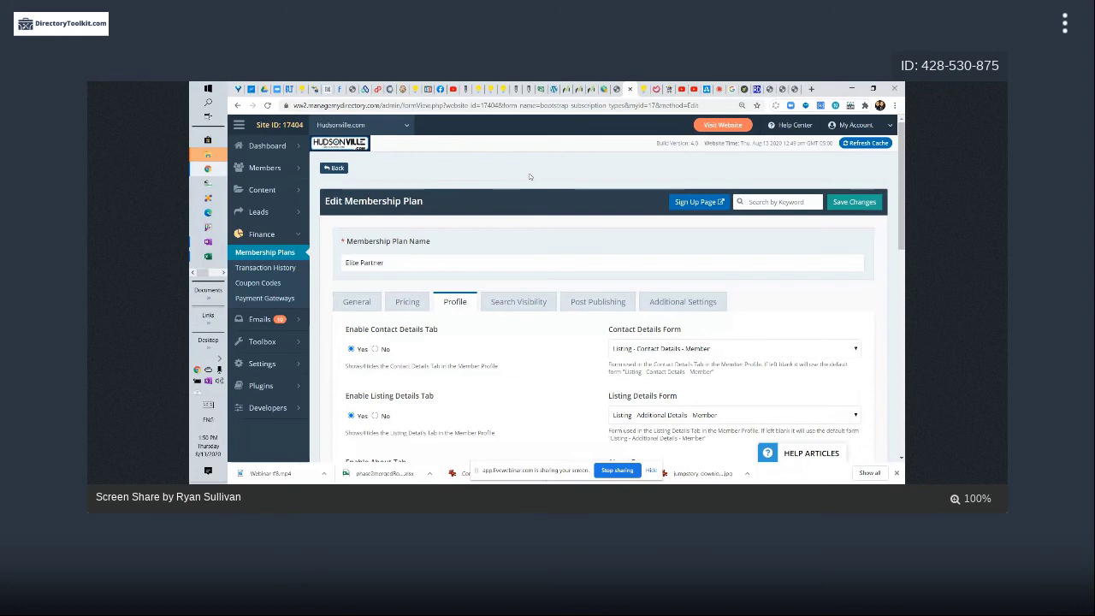
pyautogui.scroll(-1, 505, 239)
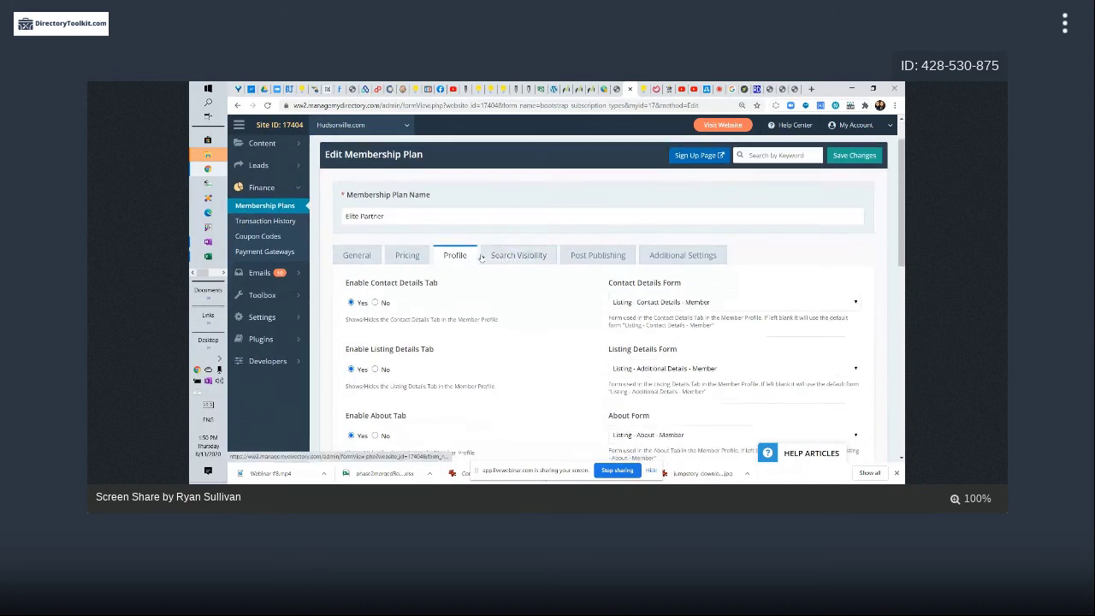
pyautogui.click(492, 255)
pyautogui.moveTo(354, 304); pyautogui.dragTo(338, 303)
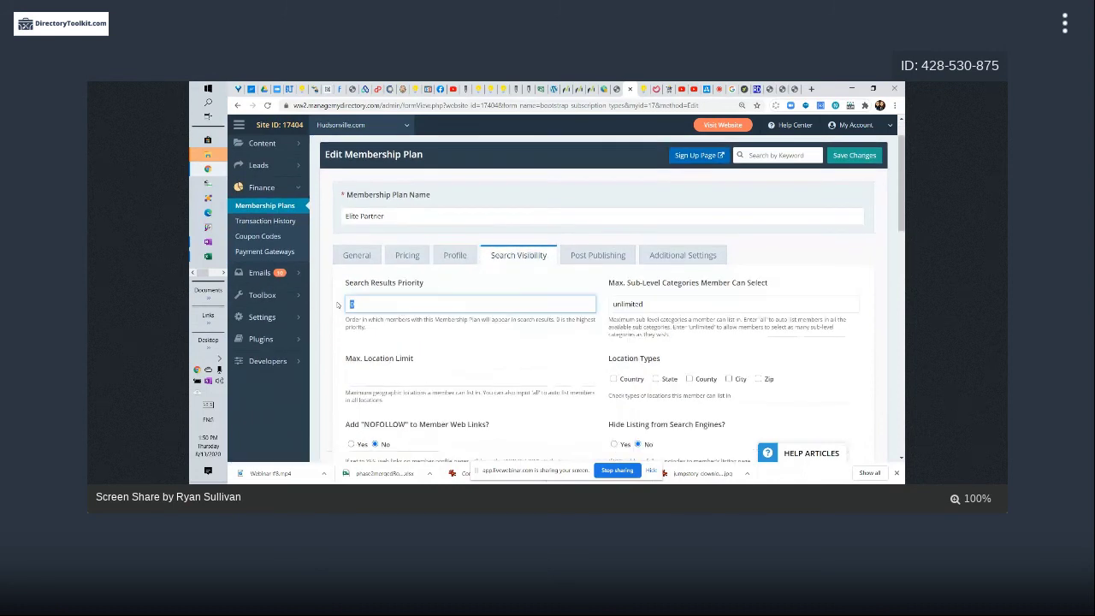
pyautogui.write('100')
# Change the Elite Partner plan's Search Results Priority to 110.
pyautogui.doubleClick(369, 305)
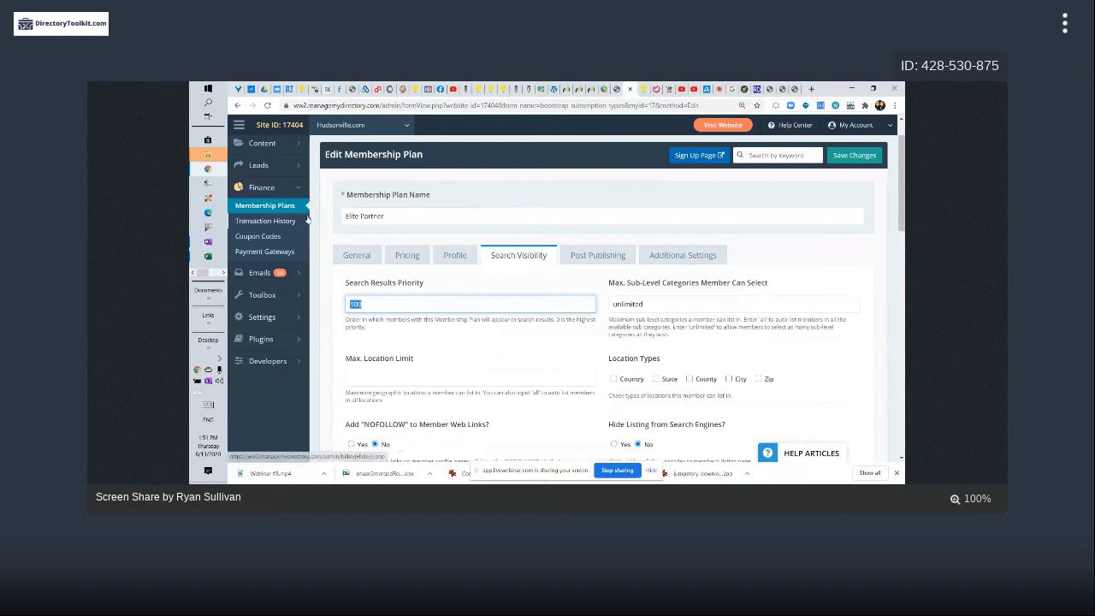
pyautogui.click(361, 303)
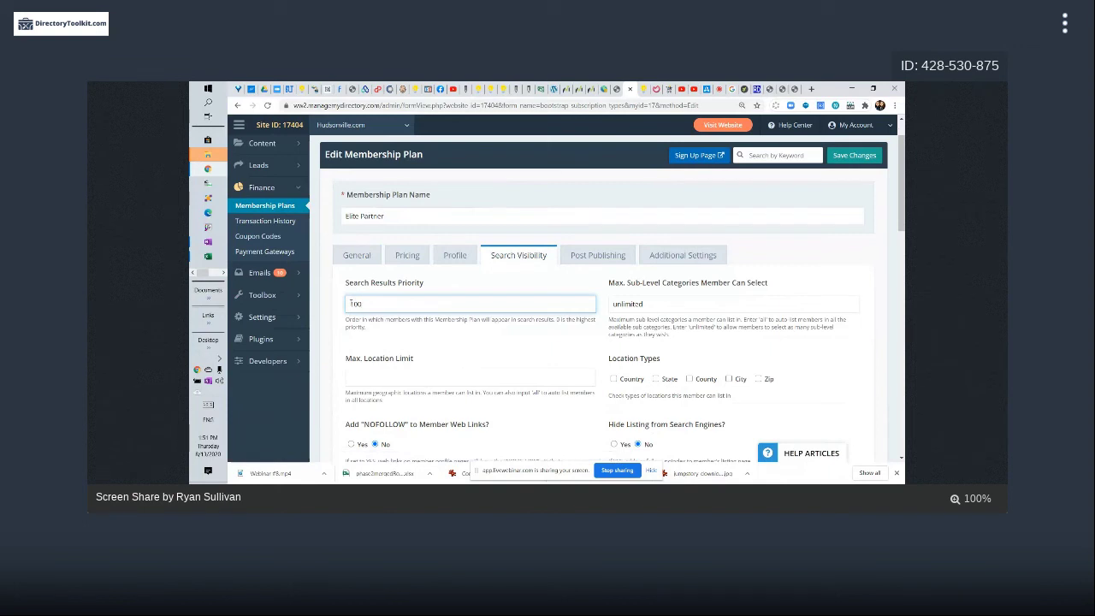
pyautogui.moveTo(350, 304); pyautogui.dragTo(369, 305)
pyautogui.write('110')
pyautogui.click(515, 221)
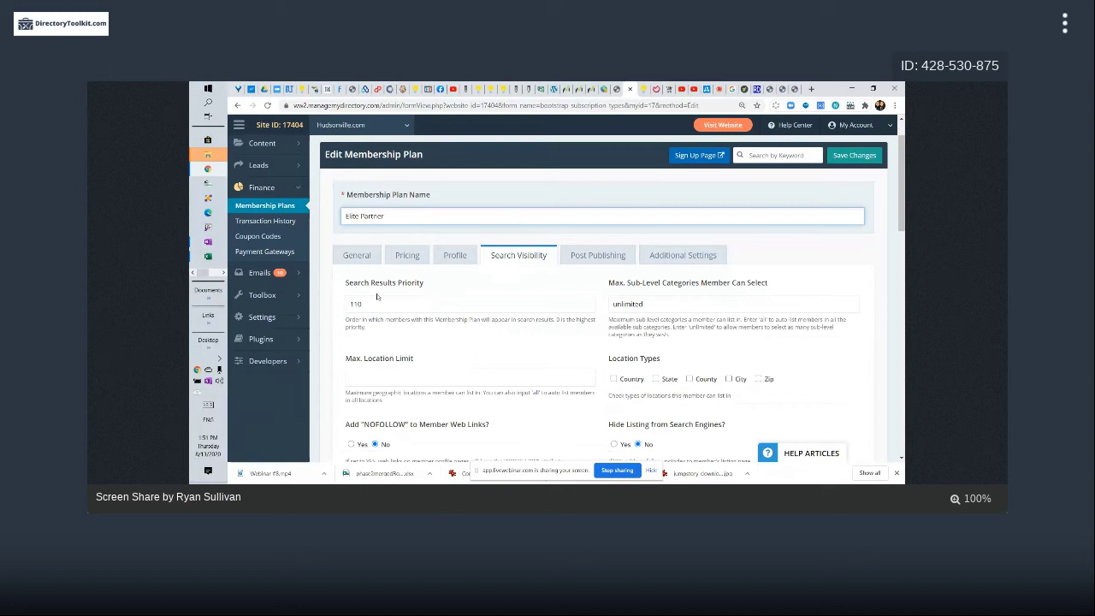
pyautogui.moveTo(352, 304); pyautogui.dragTo(362, 304)
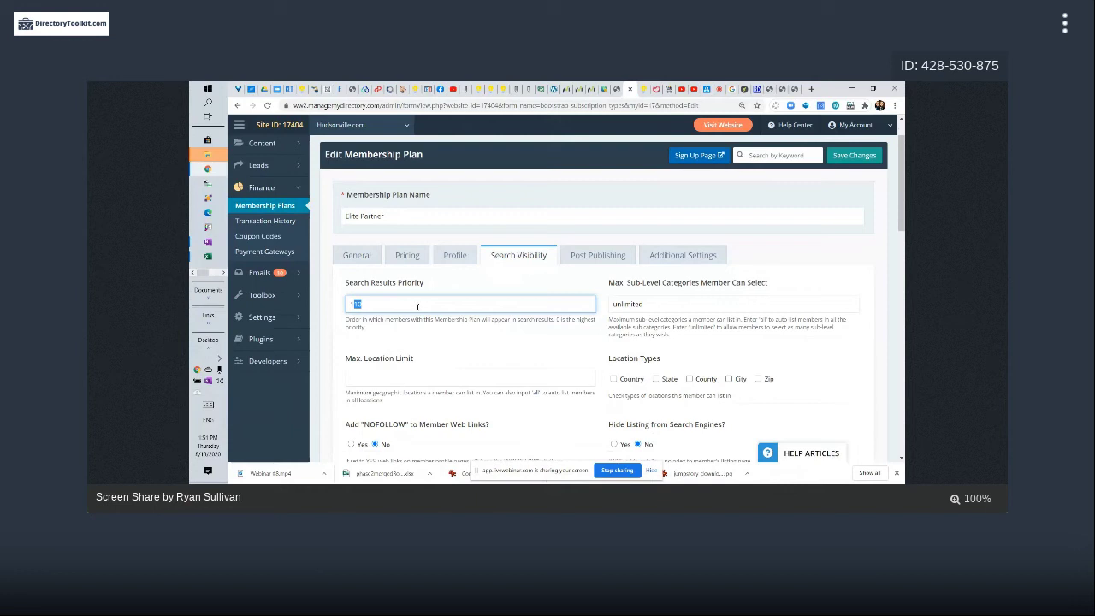
# Change the Elite Partner plan's Search Results Priority to 109.
pyautogui.write('0')
pyautogui.click(409, 337)
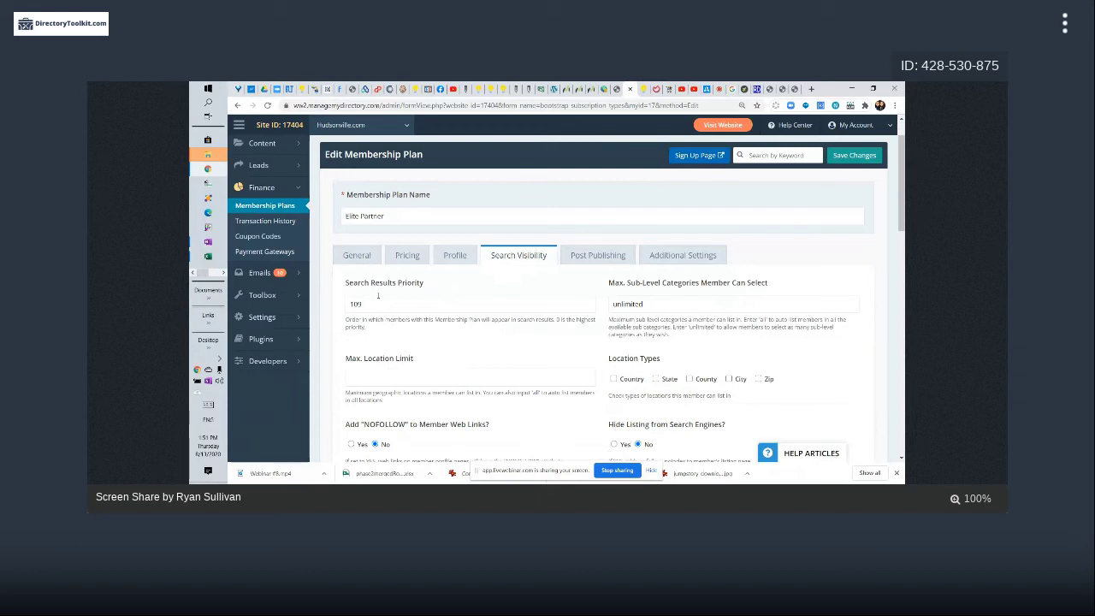
# Replace the Elite Partner plan's Search Results Priority with a single-digit value for a higher ranking in search results.
pyautogui.click(358, 303)
pyautogui.doubleClick(361, 304)
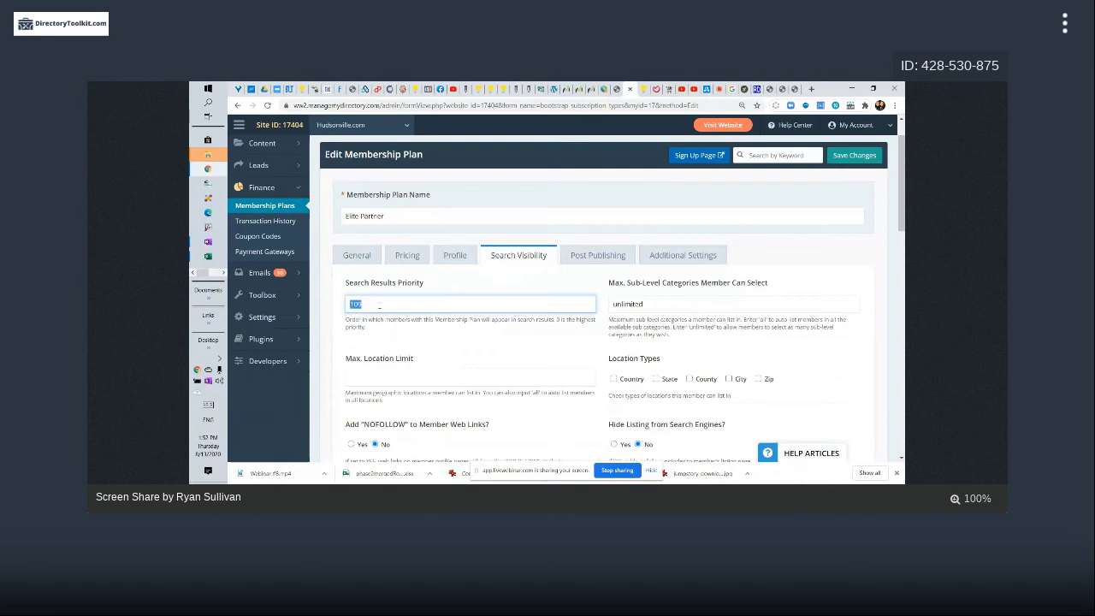
pyautogui.write('5')
pyautogui.scroll(1, 370, 181)
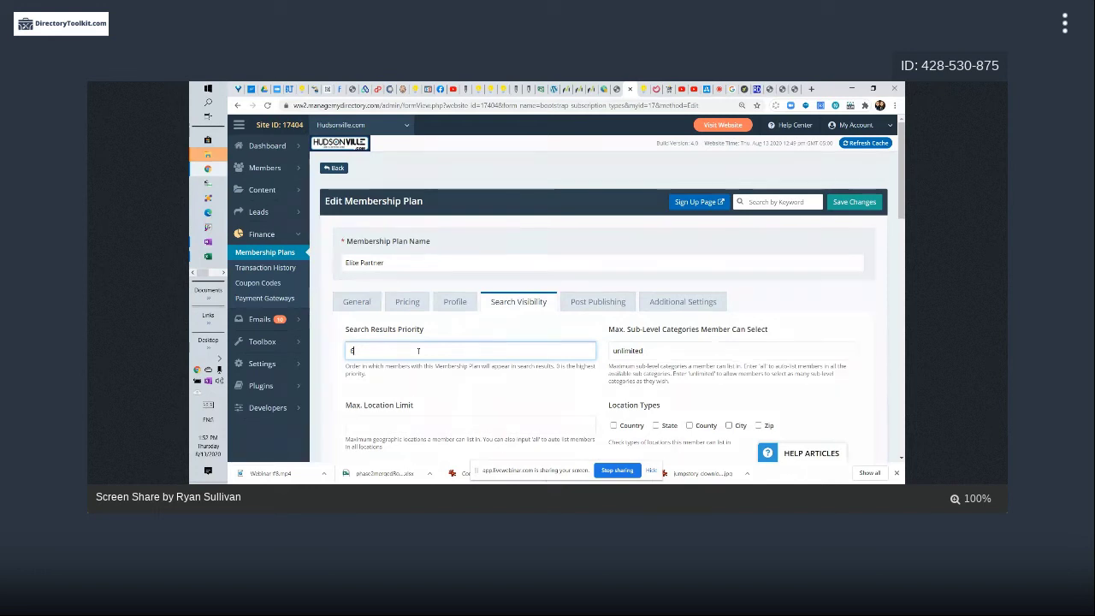
pyautogui.doubleClick(361, 353)
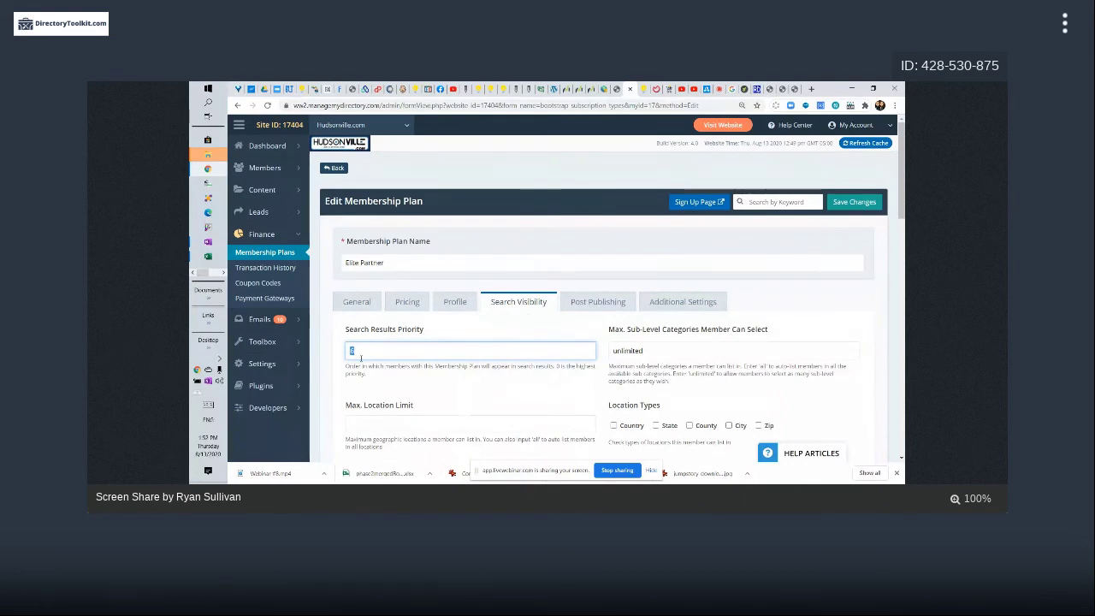
pyautogui.click(353, 351)
pyautogui.press('BackSpace')
pyautogui.write('8')
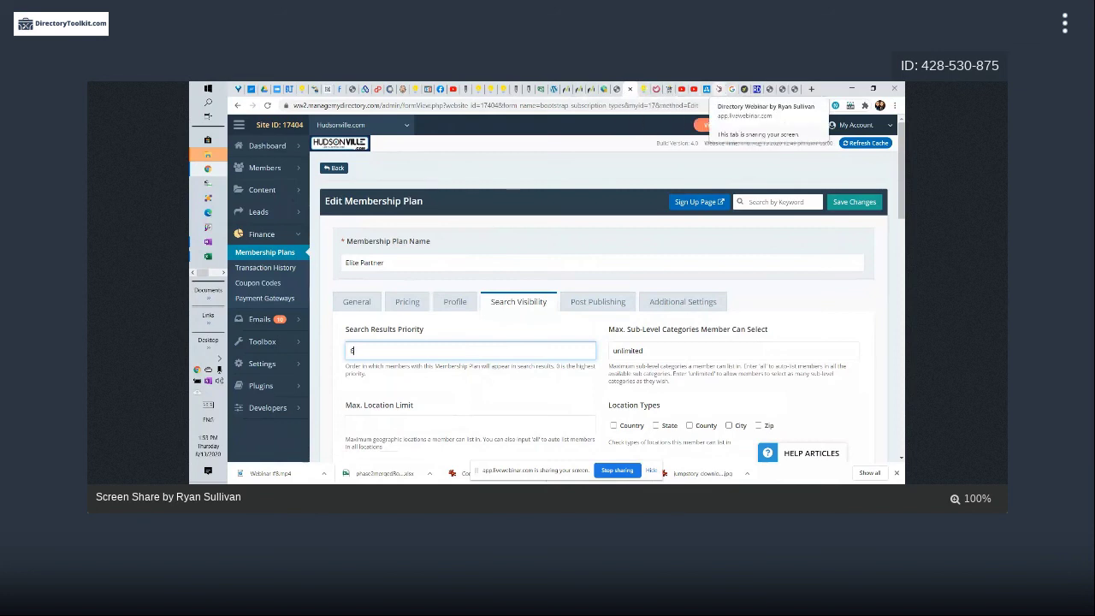
# Switch to the LiveWebinar room to check the webinar session and its participants.
pyautogui.click(720, 89)
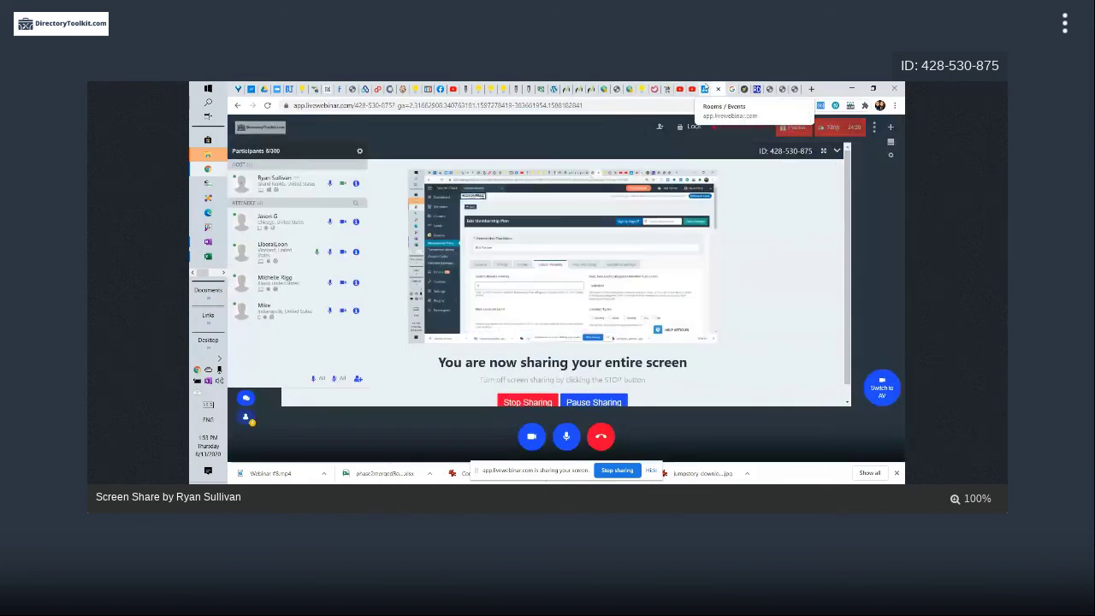